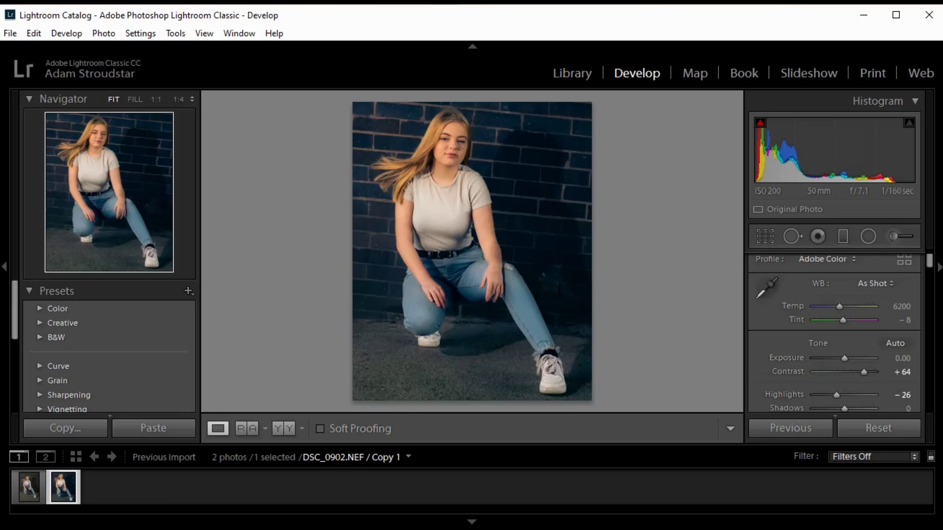
- Crop the unedited original photo to the 4 x 5 / 8 x 10 aspect around the model and rotate it to about -2.89°
left_click(29, 487)
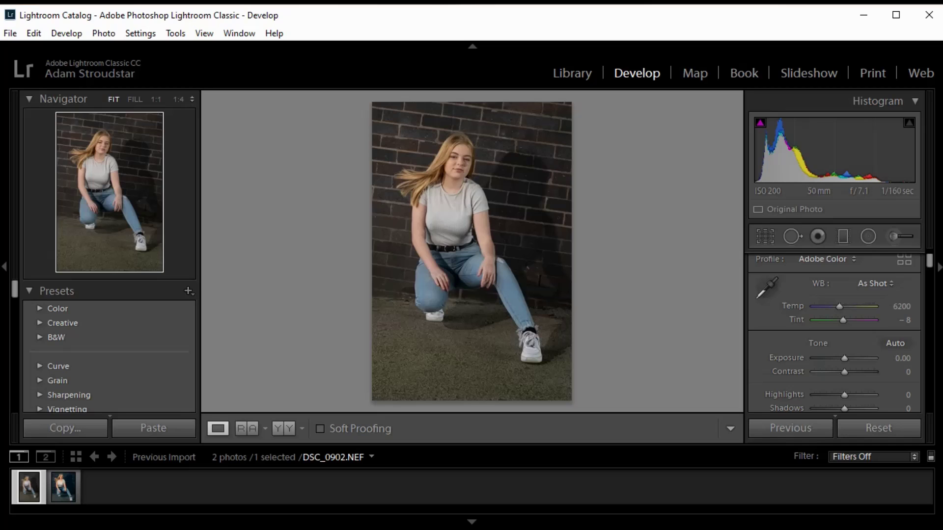
key("r")
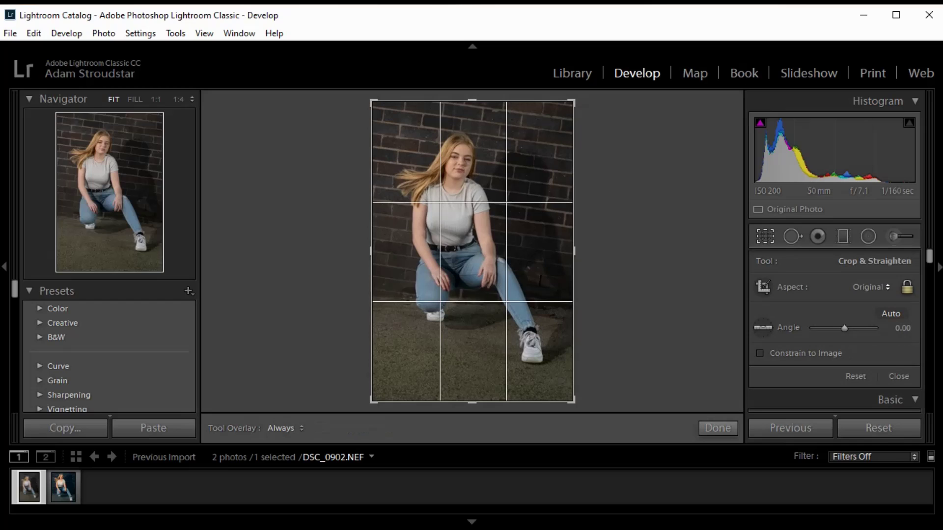
left_click(871, 288)
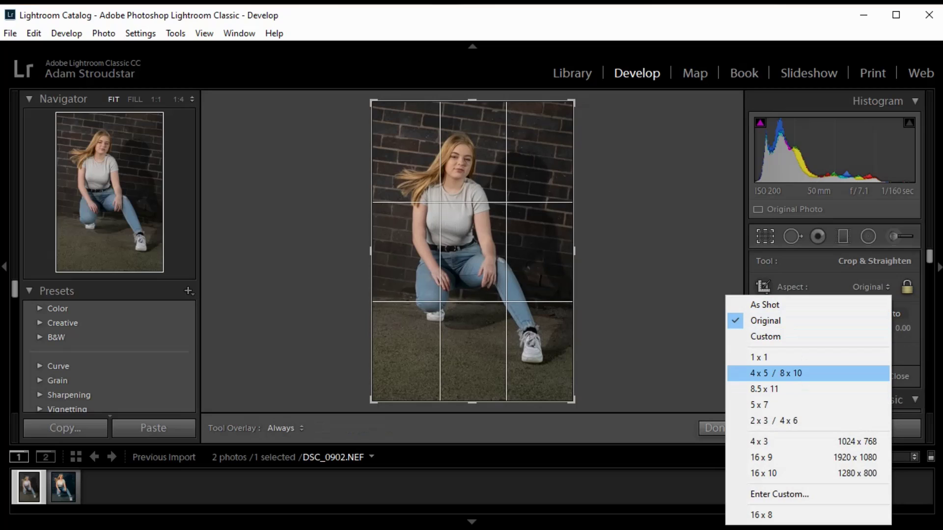
left_click(786, 374)
left_click_drag(614, 294, 615, 283)
left_click_drag(521, 256, 521, 261)
left_click_drag(614, 275, 615, 283)
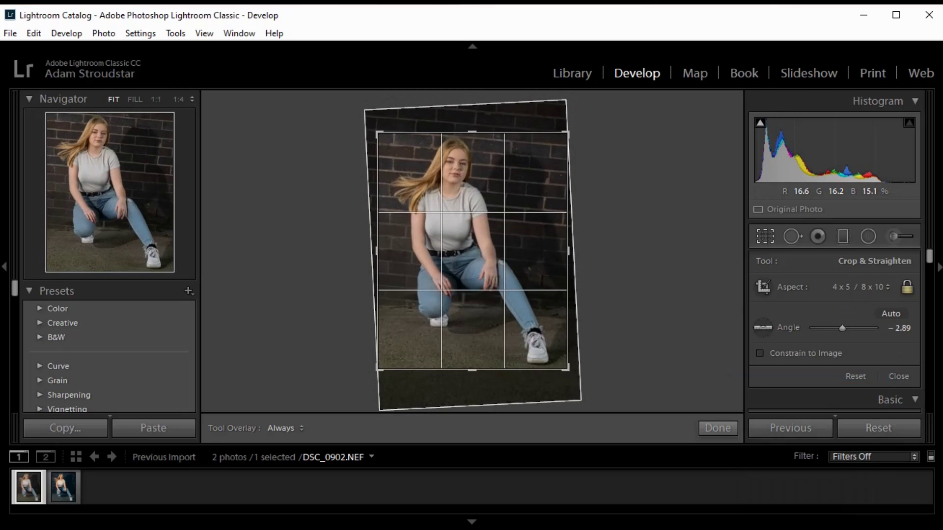
key("Return")
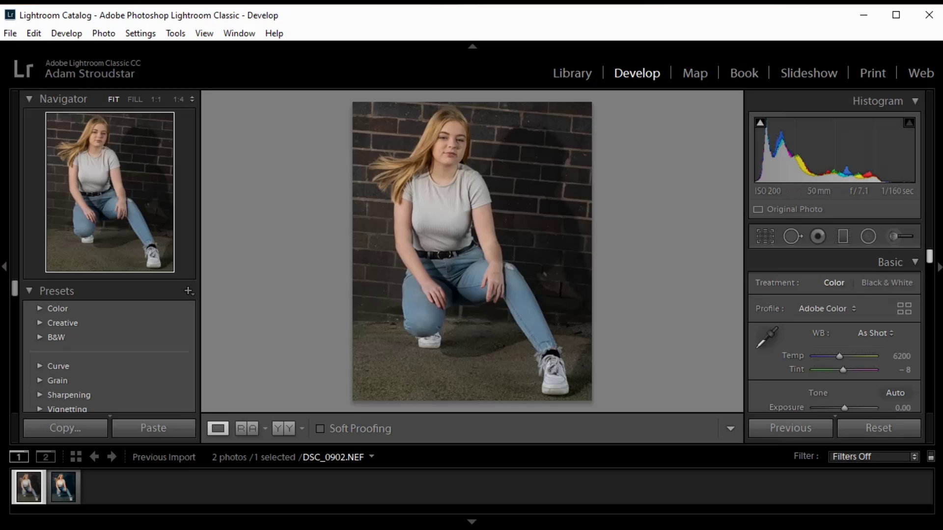
- Set the photo's Contrast to +62, Highlights to -19 and Whites to +36
scroll(835, 334, "down", 3)
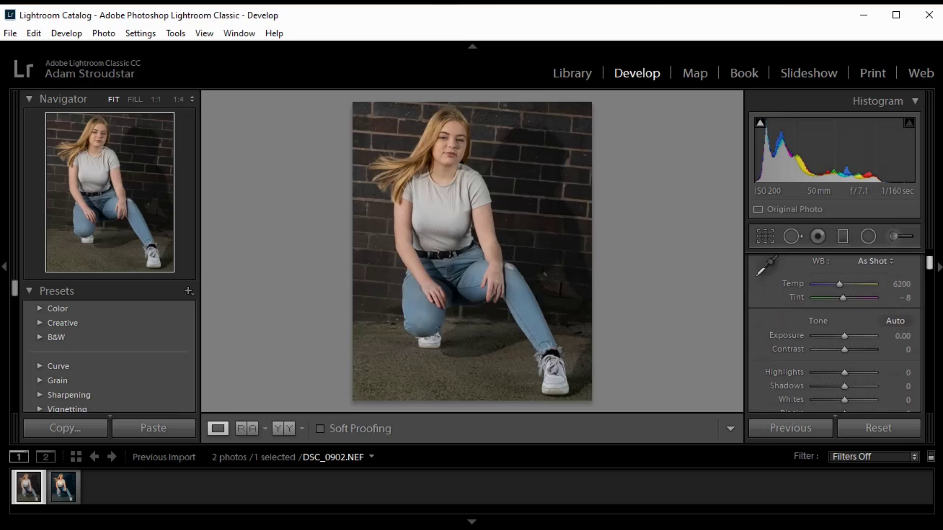
scroll(835, 334, "down", 2)
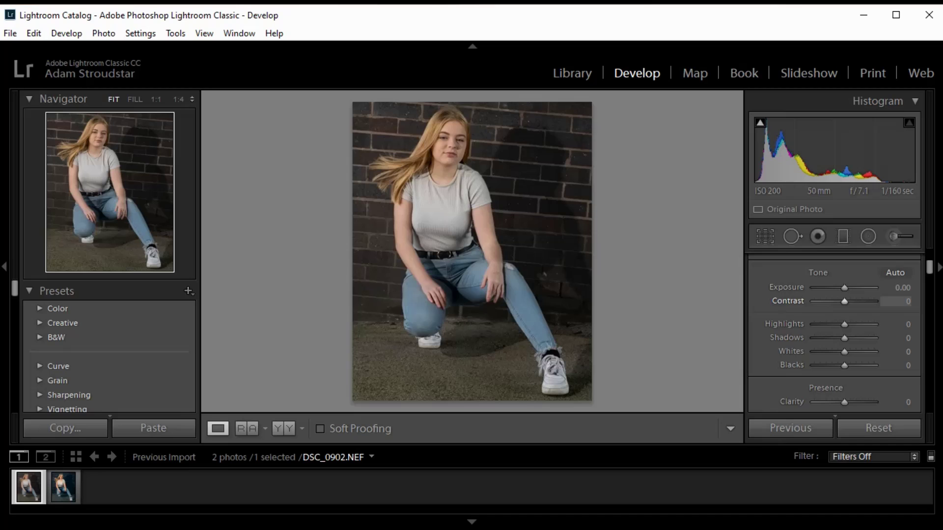
left_click_drag(846, 301, 863, 301)
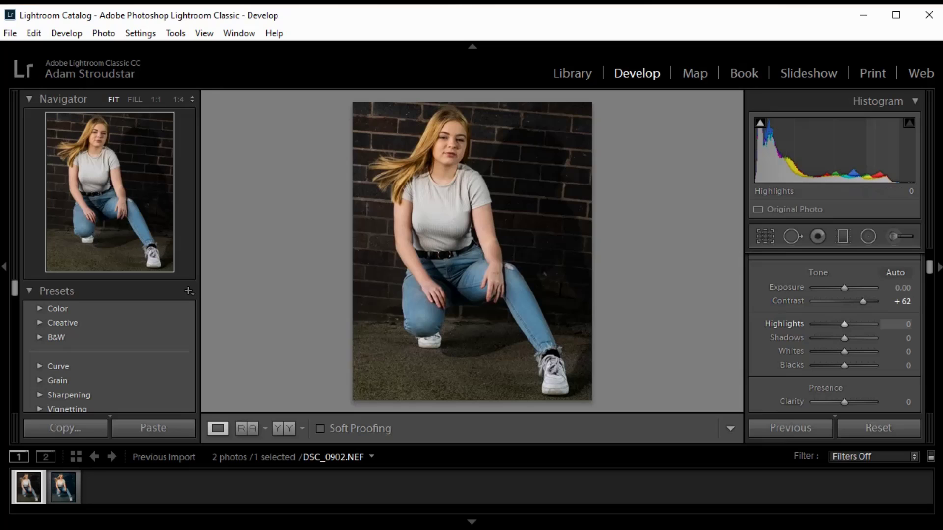
left_click_drag(845, 324, 859, 352)
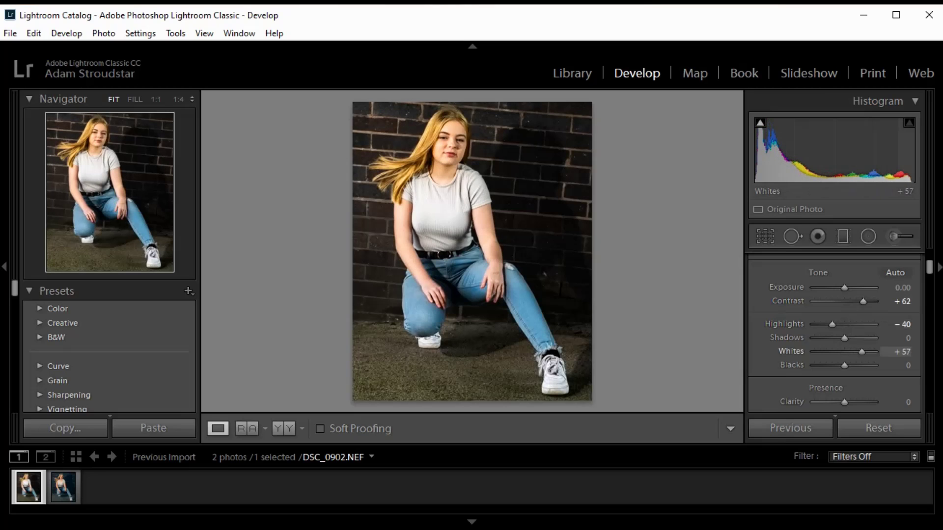
left_click_drag(860, 352, 839, 325)
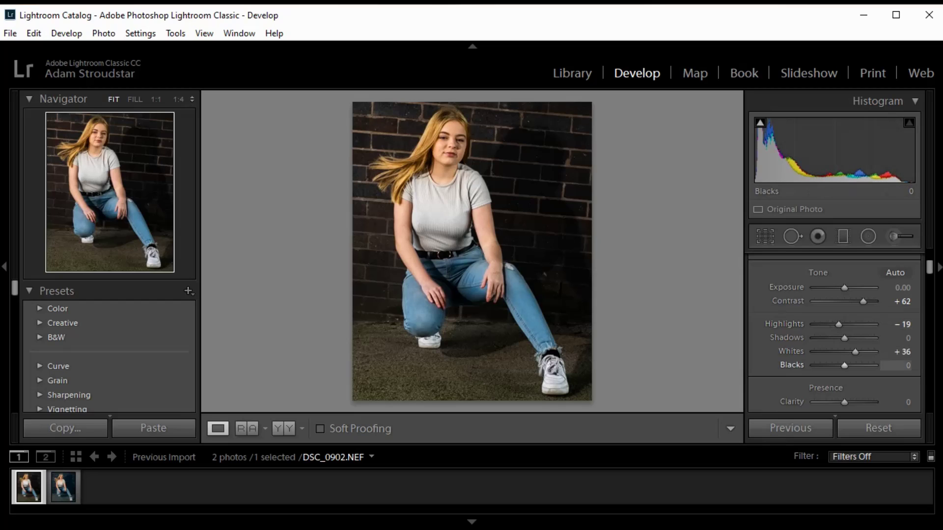
- Raise the Blacks to +21 and lower the Clarity to -24
key("Up")
key("Up")
key("Up")
key("Up")
key("Up")
key("Up")
key("Up")
key("Up")
key("Up")
key("Up")
key("Up")
key("Up")
key("Up")
key("Up")
key("Up")
key("Up")
key("Up")
key("Up")
key("Up")
key("Up")
key("Up")
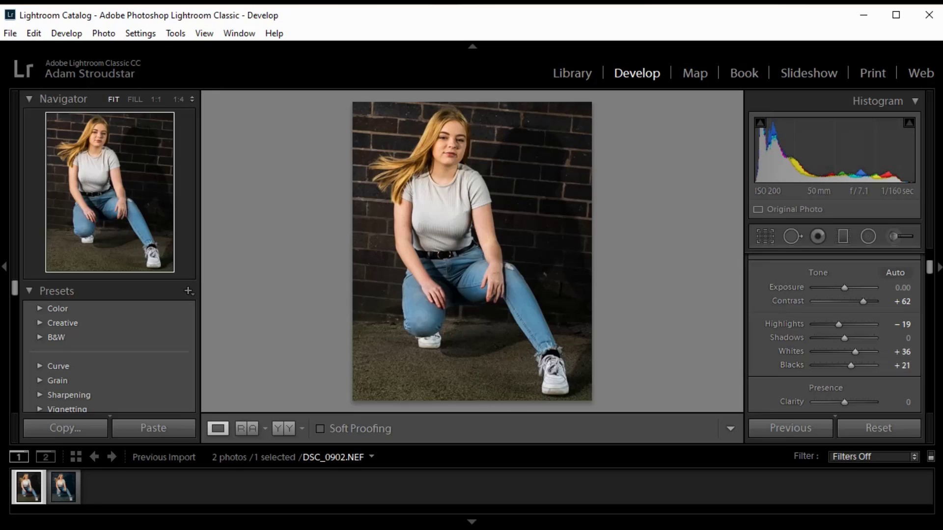
scroll(835, 334, "down", 3)
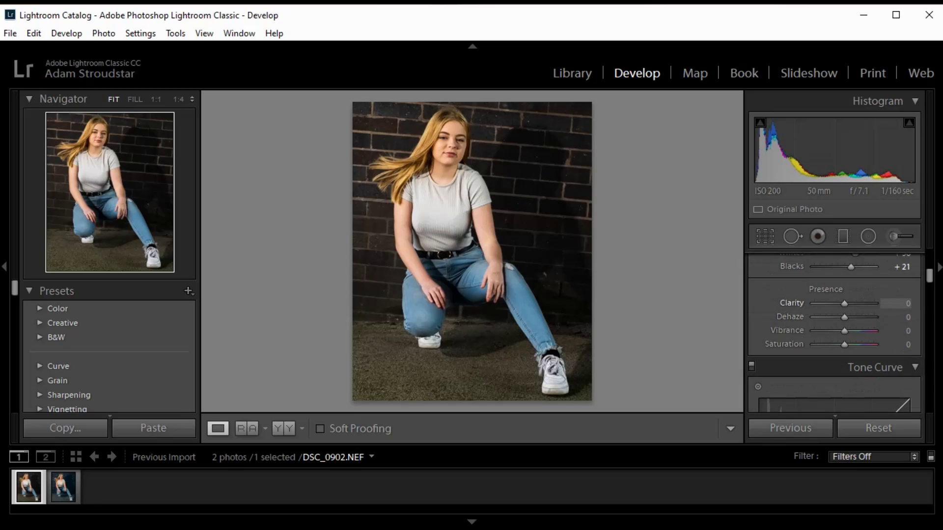
left_click_drag(845, 303, 838, 303)
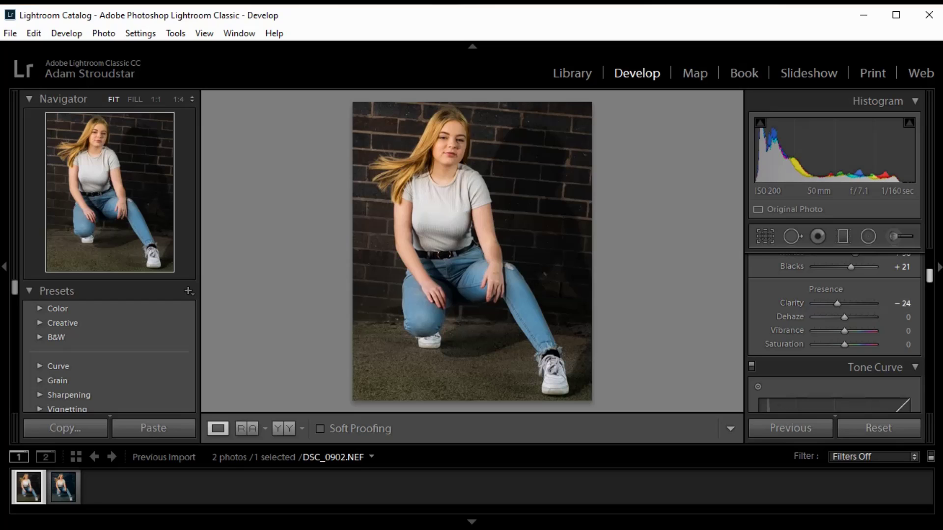
- Set the Orange saturation to -11 in the HSL adjustments, leaving the Orange hue at 0
scroll(835, 334, "down", 2)
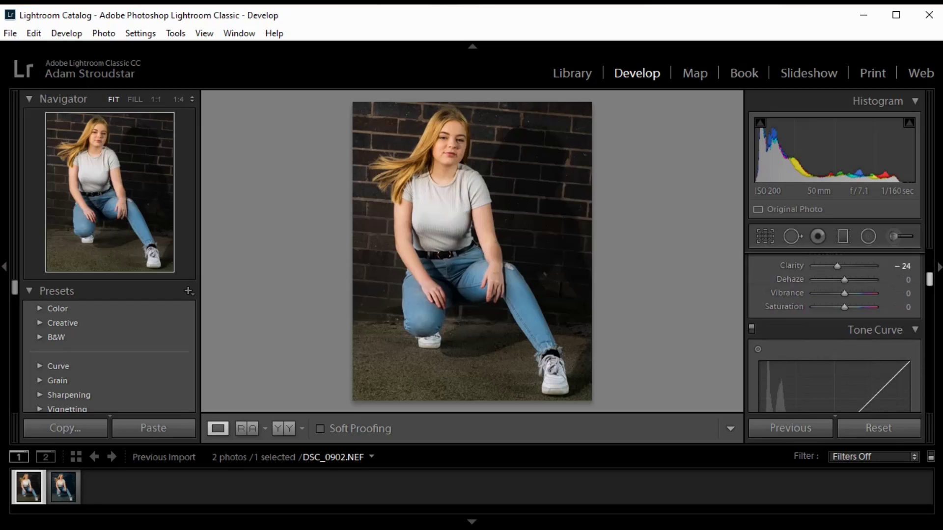
scroll(835, 334, "down", 5)
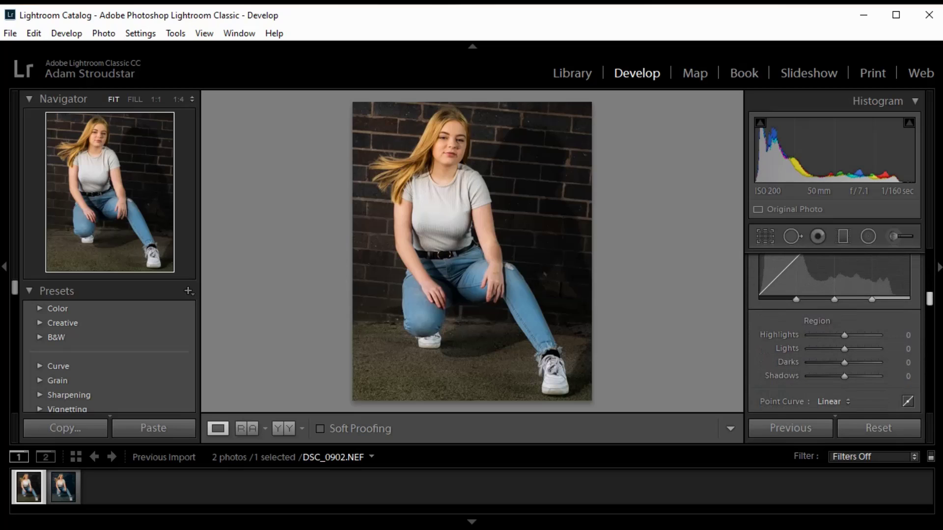
scroll(835, 334, "down", 1)
scroll(835, 334, "down", 6)
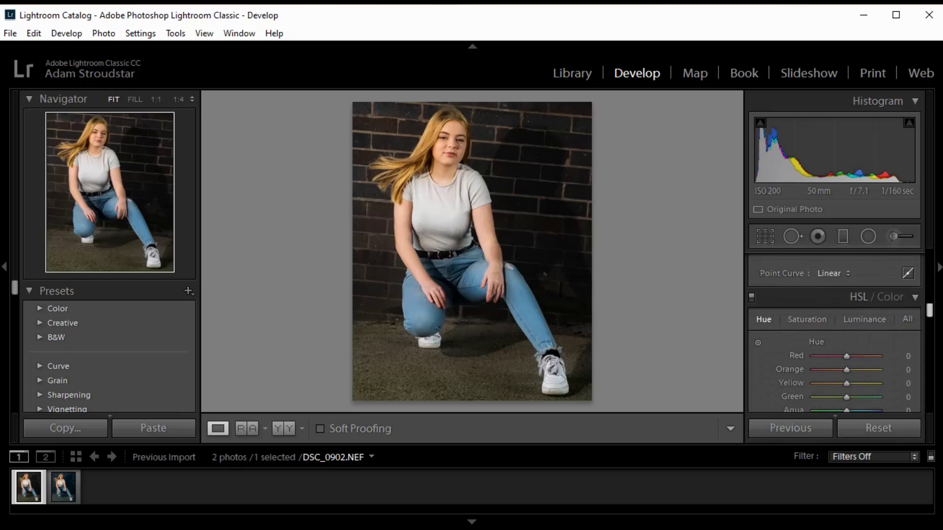
scroll(835, 334, "up", 1)
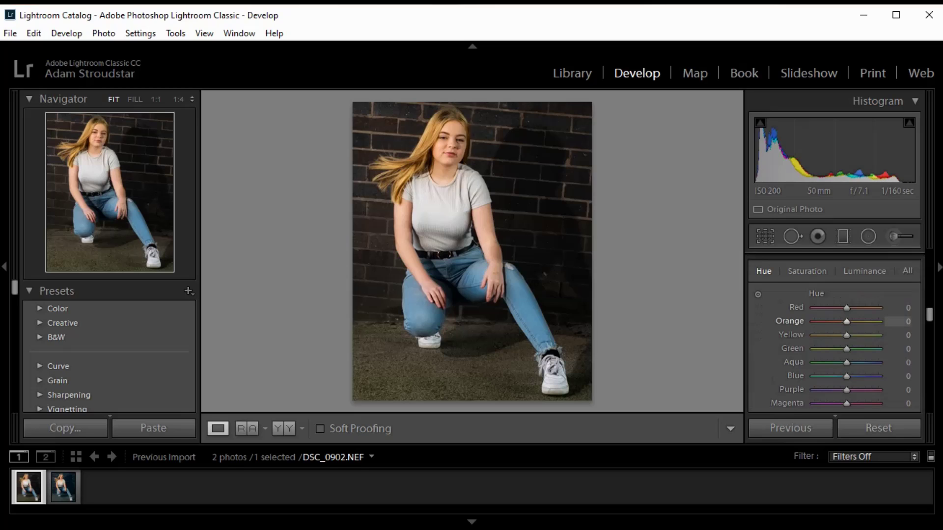
left_click_drag(847, 322, 843, 322)
double_click(790, 321)
left_click(808, 271)
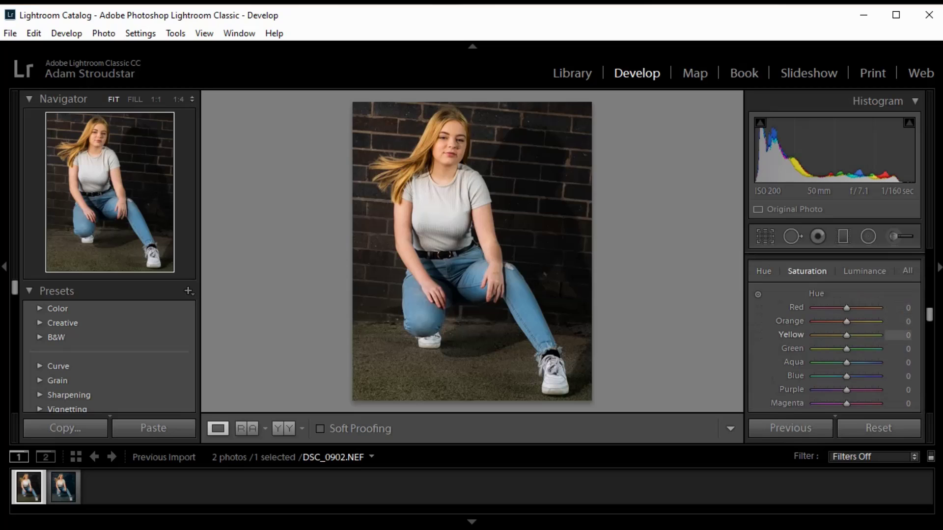
left_click_drag(846, 322, 843, 322)
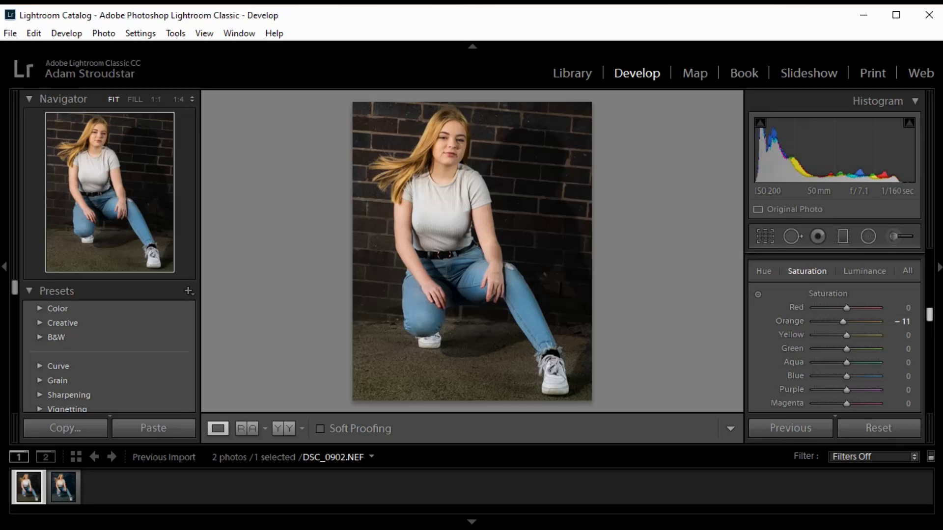
- Give the split-toning highlights an orange tint with hue 41 and saturation 91
scroll(835, 333, "down", 6)
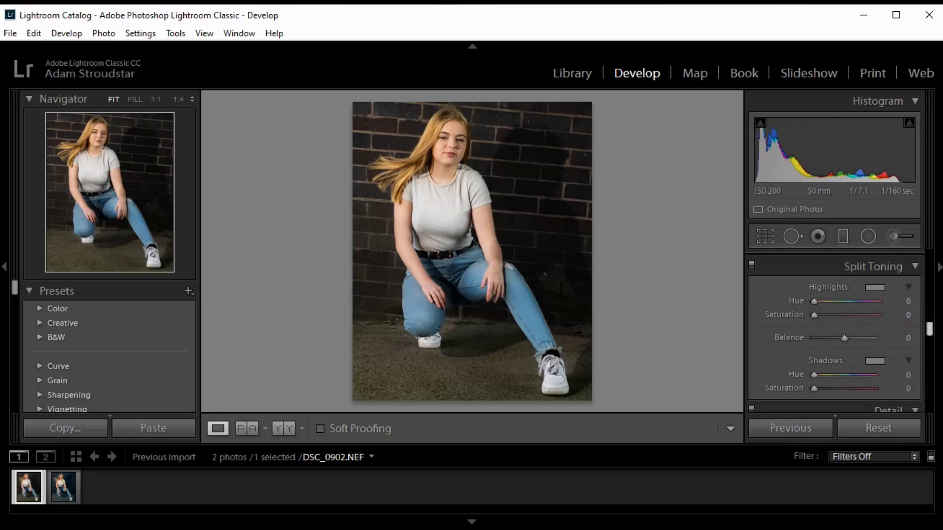
left_click(875, 287)
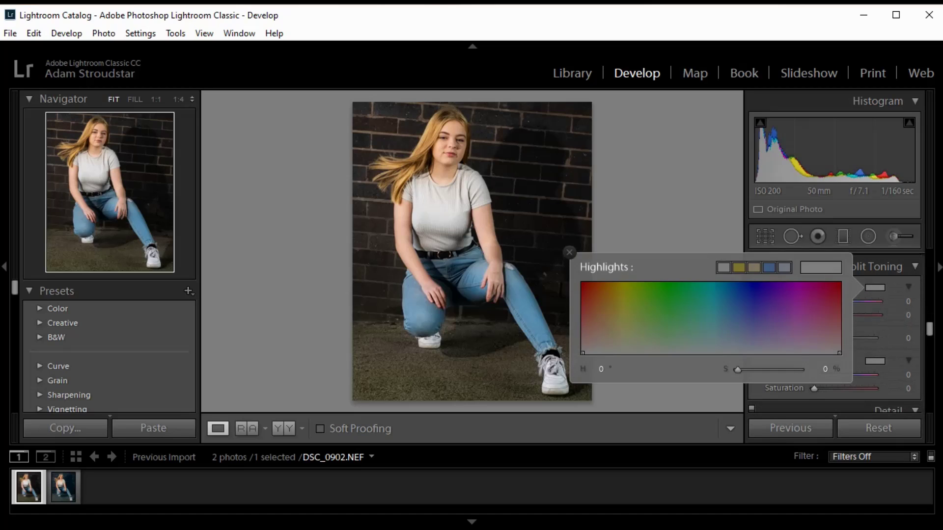
left_click_drag(611, 307, 611, 289)
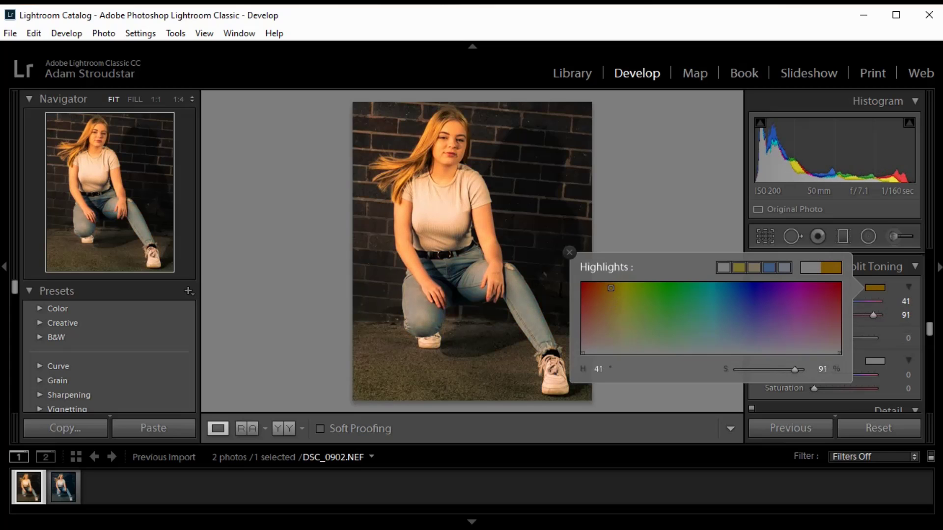
- Give the split-toning shadows a blue tint with hue 222 and saturation 81
left_click(875, 361)
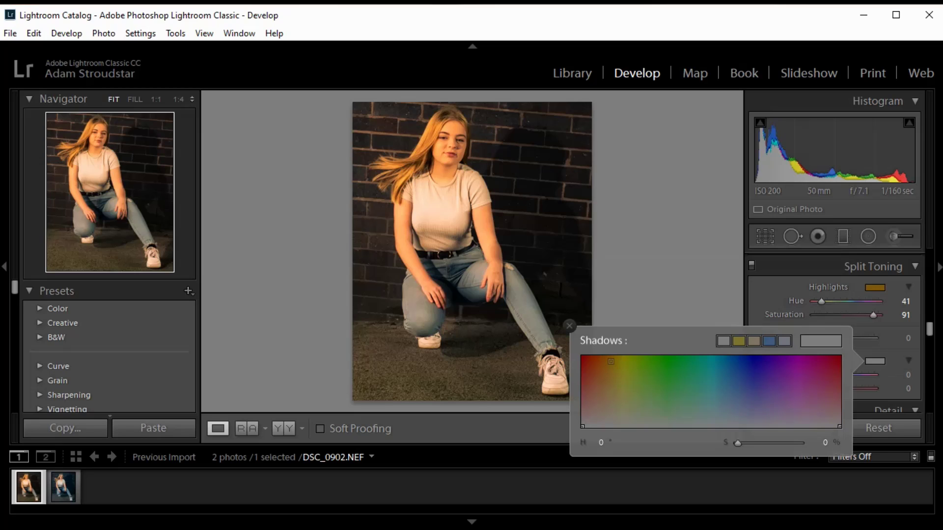
left_click(738, 369)
left_click_drag(738, 369, 742, 369)
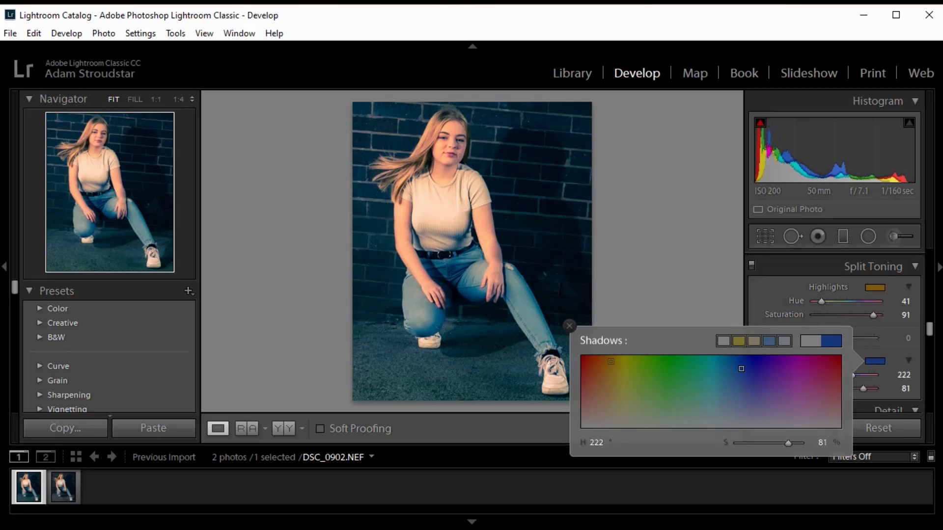
key("Escape")
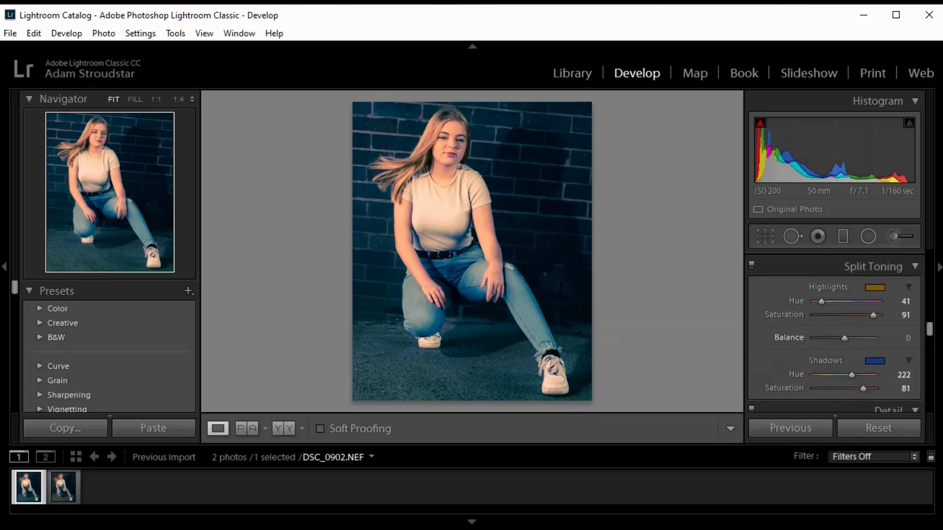
- Soften the split toning with highlight saturation 49, balance +50 and shadow saturation 50
left_click_drag(873, 315, 858, 315)
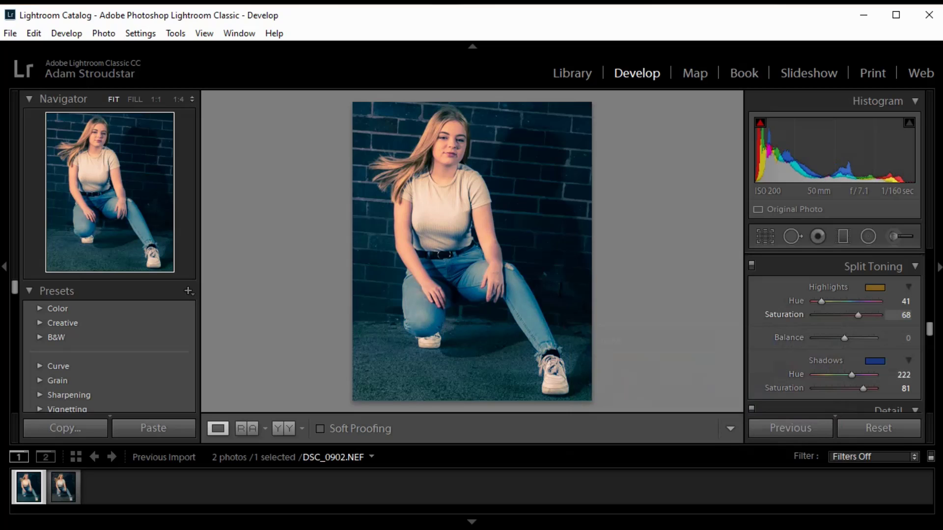
left_click_drag(845, 338, 860, 338)
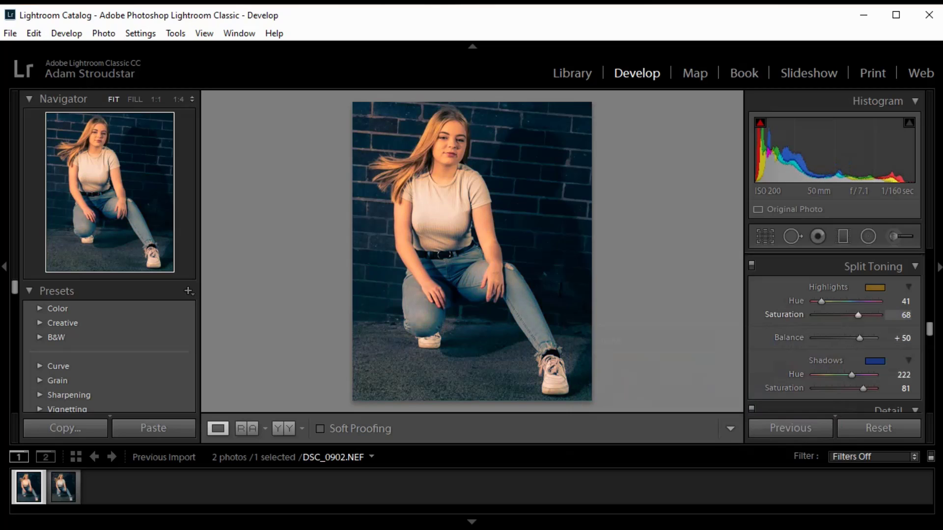
left_click_drag(858, 315, 846, 315)
left_click_drag(863, 388, 844, 388)
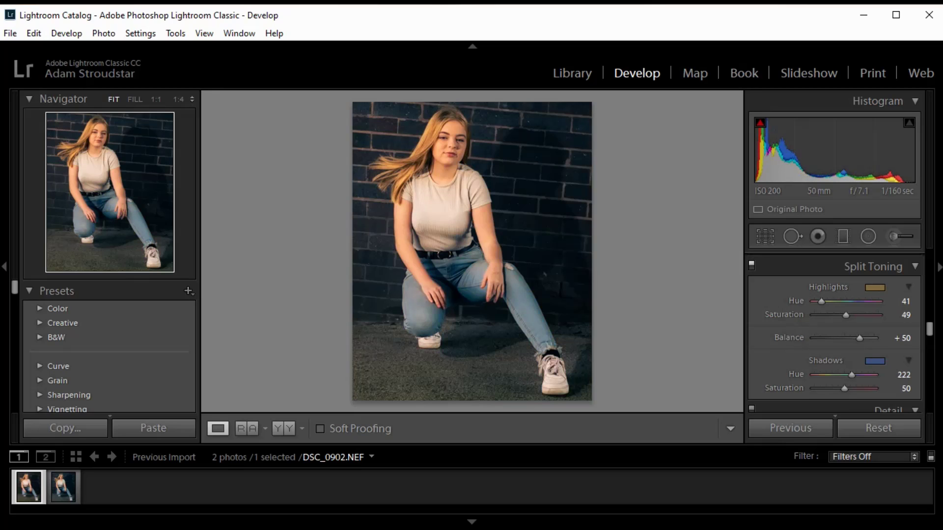
- Set the sharpening Masking to 81 while previewing the mask
scroll(834, 333, "down", 5)
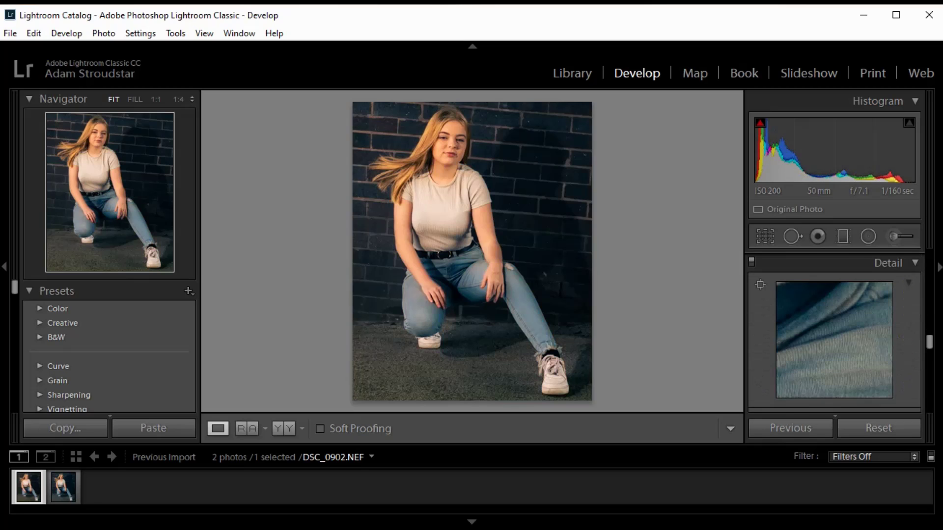
scroll(834, 334, "down", 1)
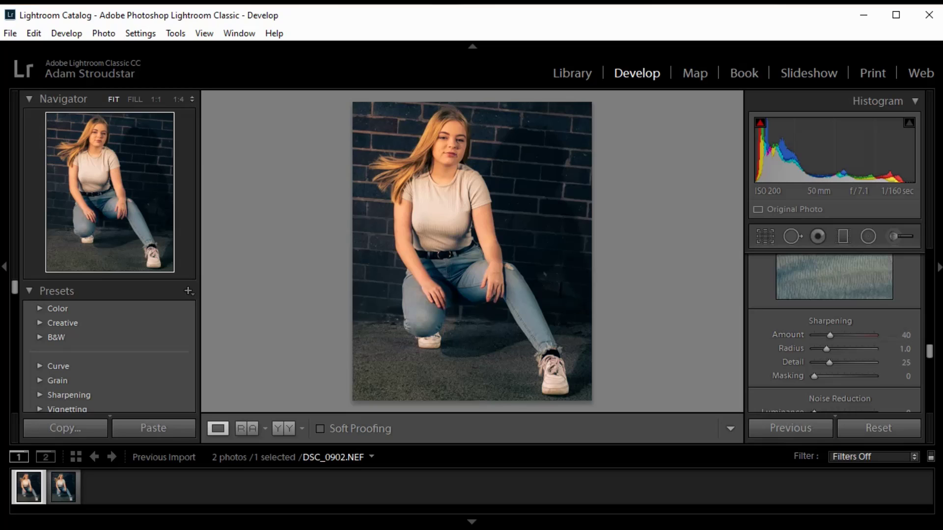
key("alt")
key("alt")
left_click_drag(814, 377, 826, 376)
key("alt")
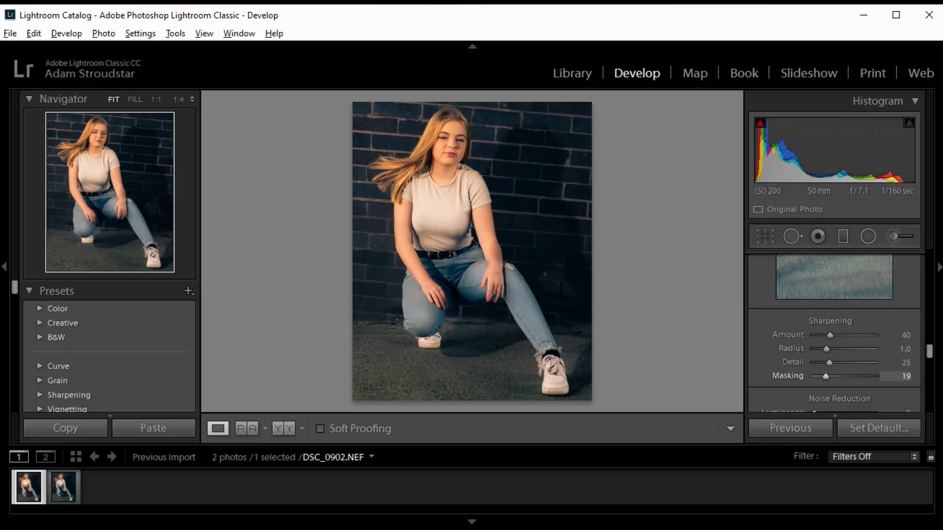
left_click_drag(826, 376, 863, 377)
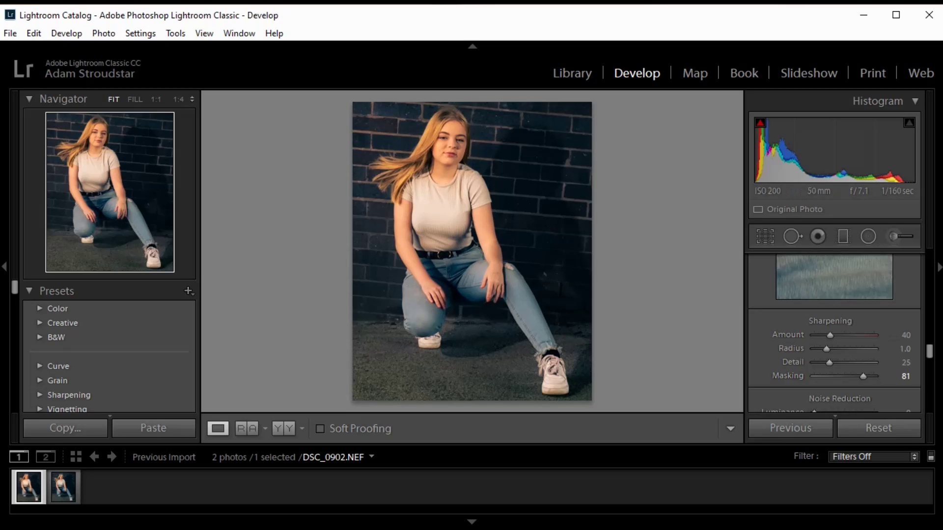
- Set the Luminance noise reduction to 8
scroll(835, 334, "down", 3)
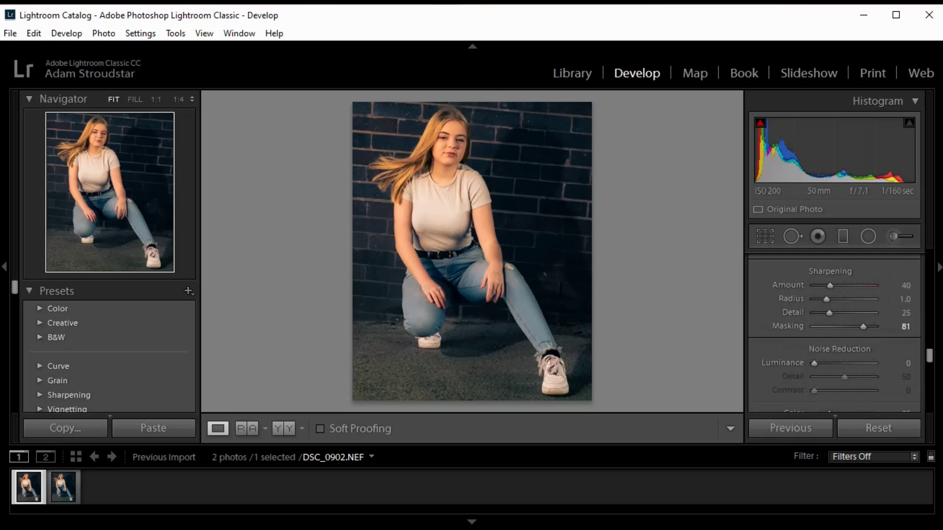
left_click_drag(814, 314, 820, 315)
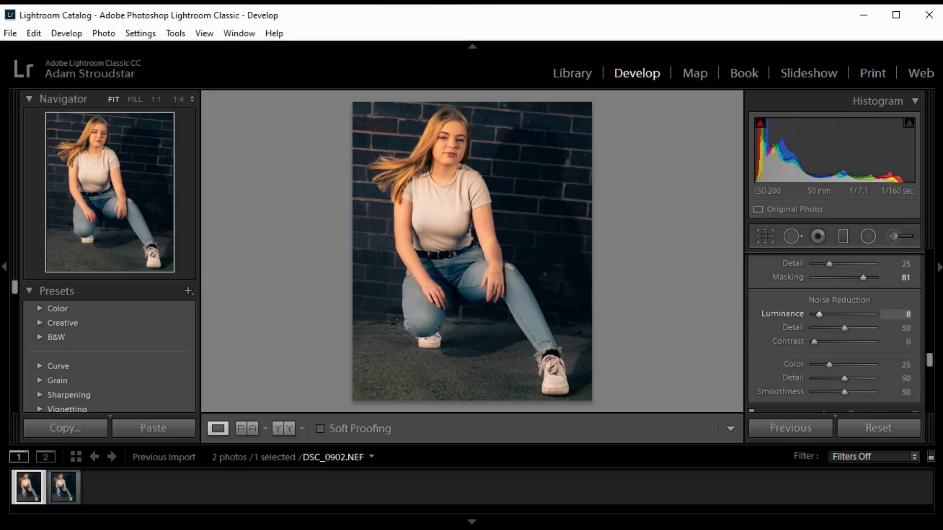
scroll(835, 334, "down", 1)
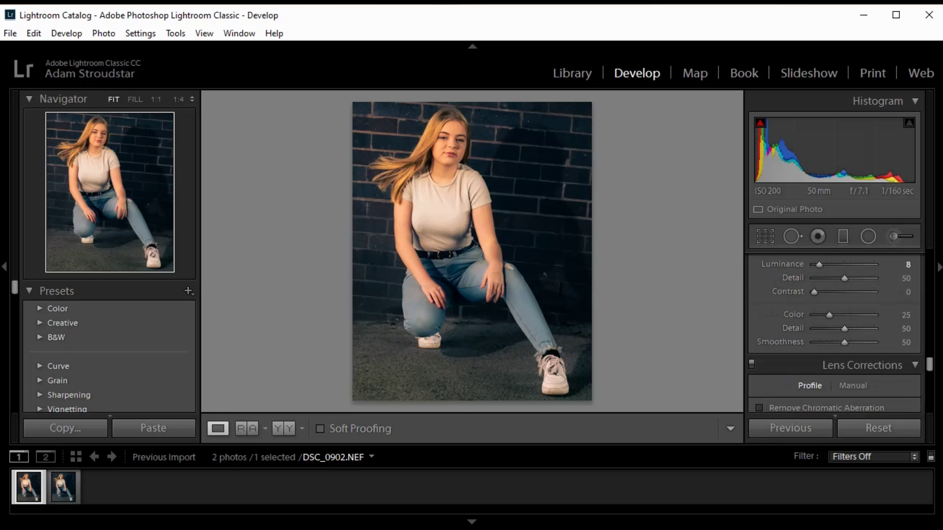
- Add a dark post-crop vignette with Amount -19 and Feather 75, keeping the Highlight Priority style
scroll(840, 336, "down", 2)
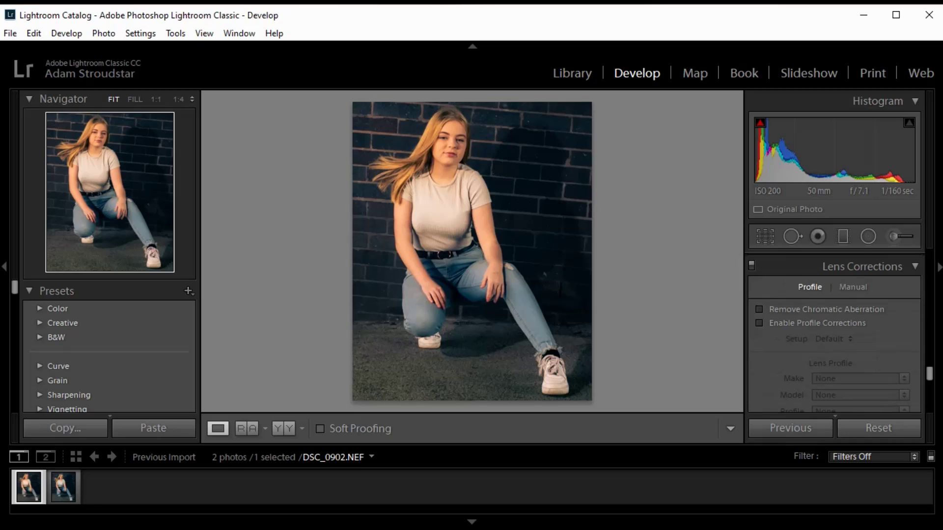
scroll(835, 334, "down", 5)
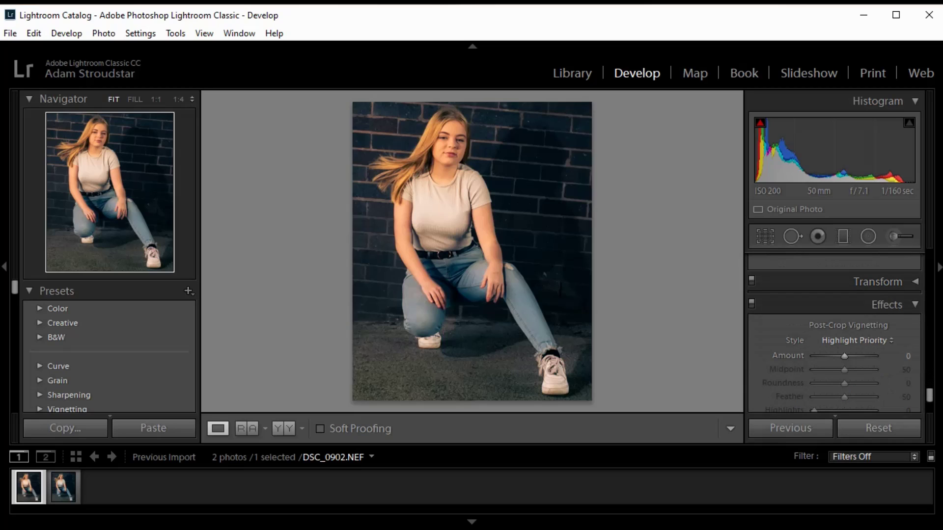
scroll(835, 334, "down", 2)
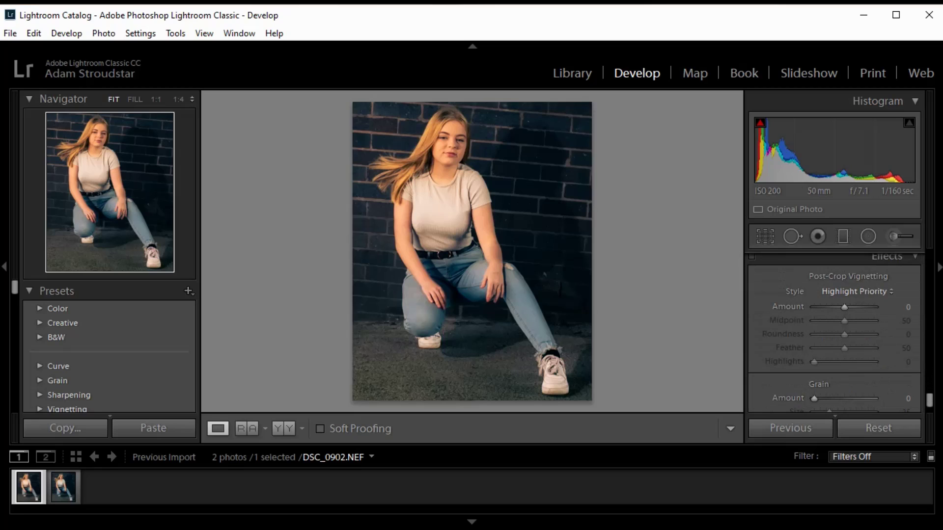
left_click_drag(845, 307, 839, 307)
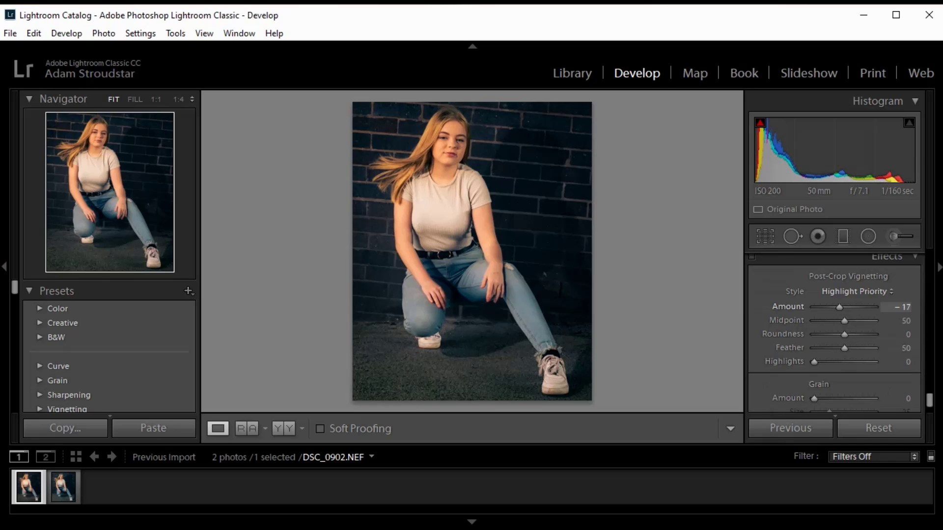
left_click_drag(839, 307, 838, 307)
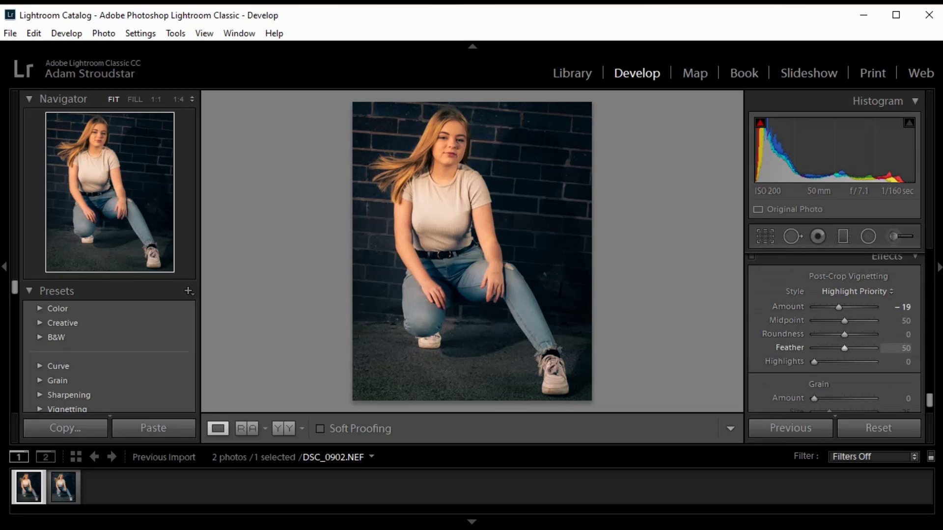
left_click_drag(845, 348, 860, 348)
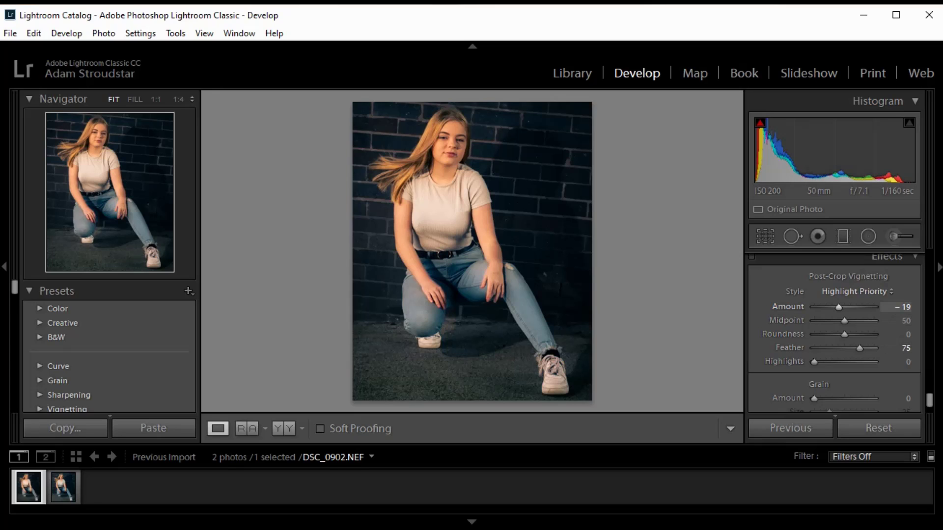
key("Down")
key("Down")
- Reduce the split-toning highlight saturation to 31
scroll(835, 334, "up", 5)
scroll(835, 334, "up", 5)
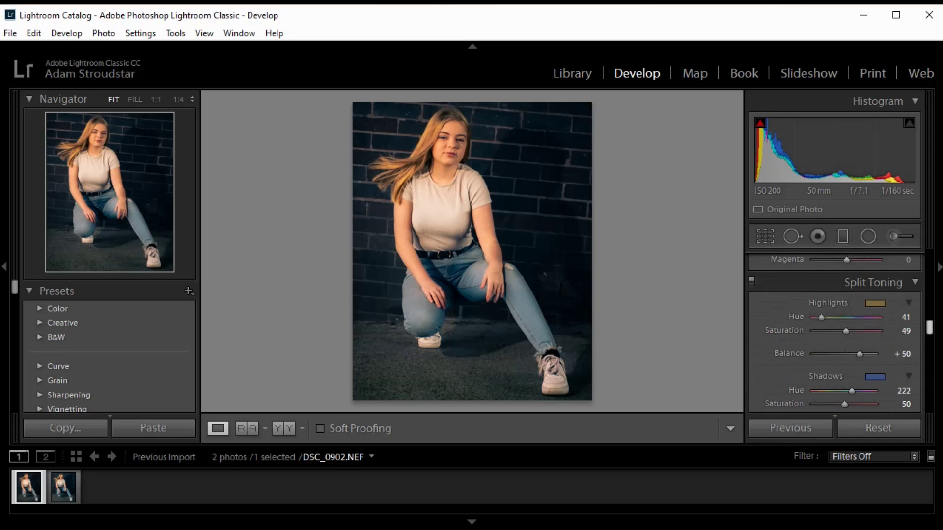
left_click_drag(846, 347, 834, 347)
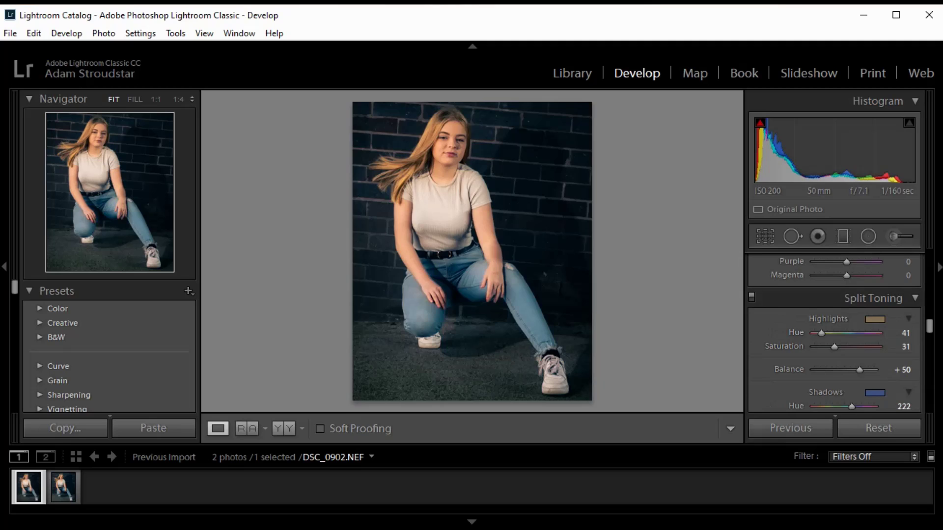
- Compare the edited portrait with its unedited version by switching between the before and after views several times
key("backslash")
key("backslash")
key("backslash")
key("backslash")
key("backslash")
key("backslash")
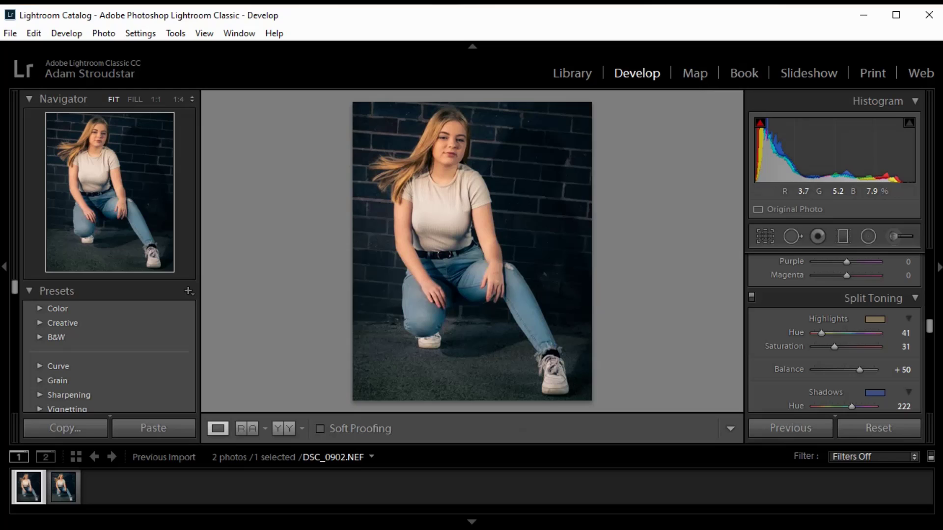